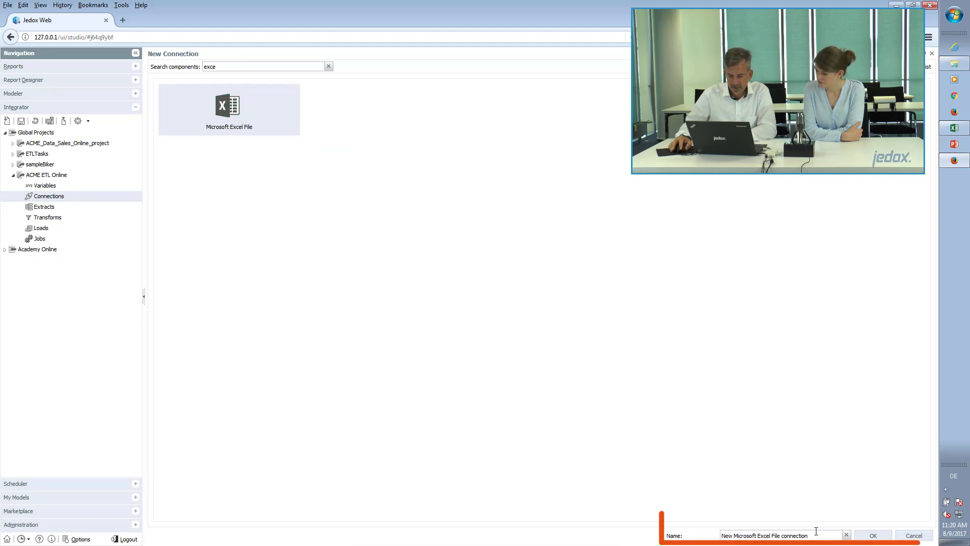
- Replace the default name with SMA_c_Excel and create the Excel file connection
{"action": "left_click_drag", "start_coordinate": [812, 534], "coordinate": [693, 540]}
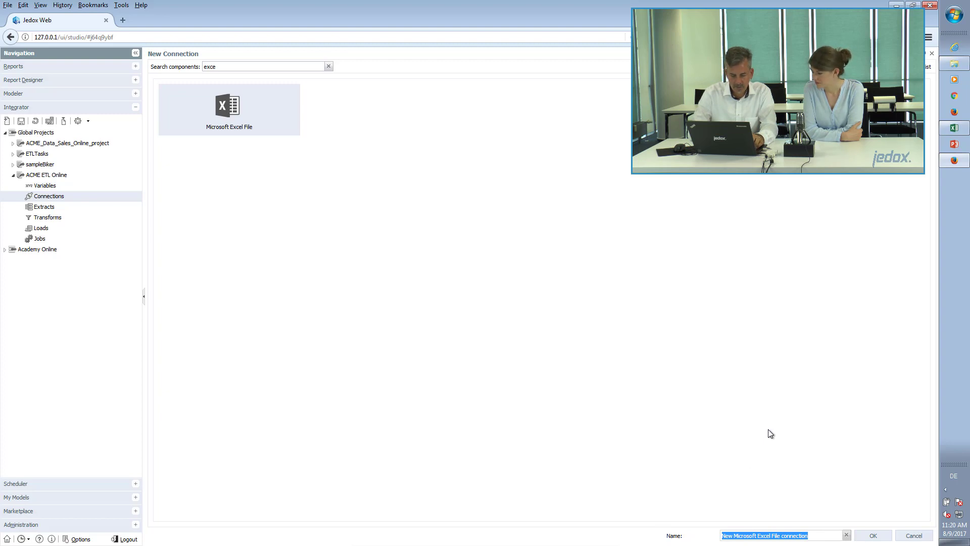
{"action": "type", "text": "SMA_c"}
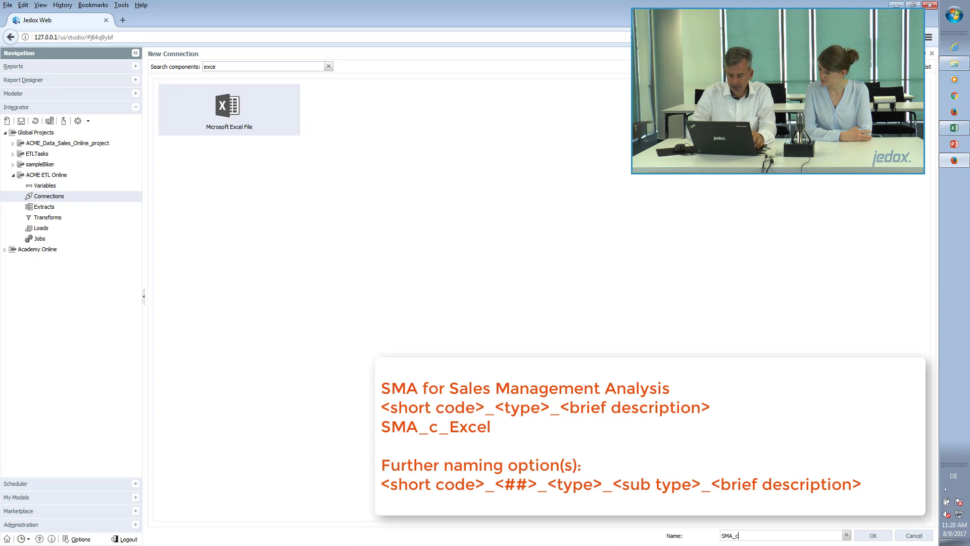
{"action": "type", "text": "_Excel"}
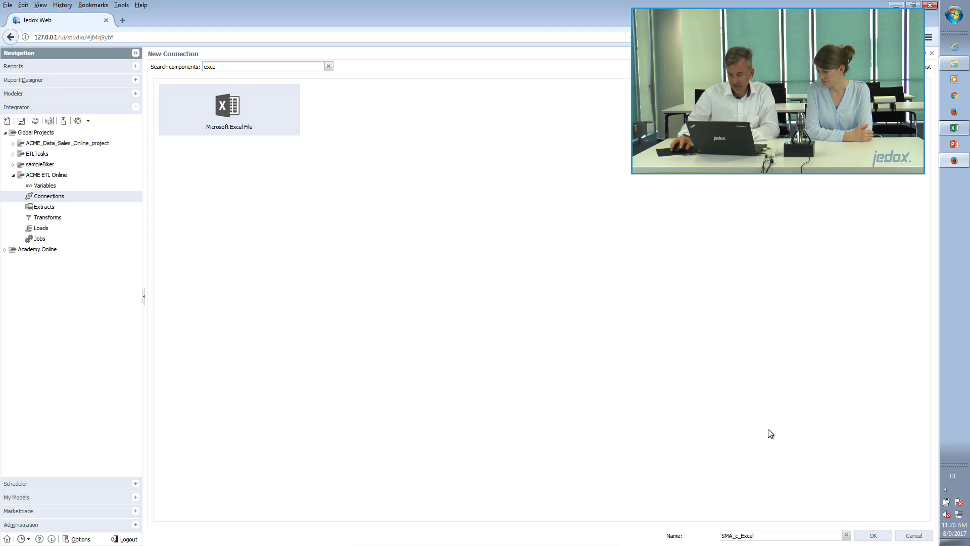
{"action": "left_click", "coordinate": [879, 536]}
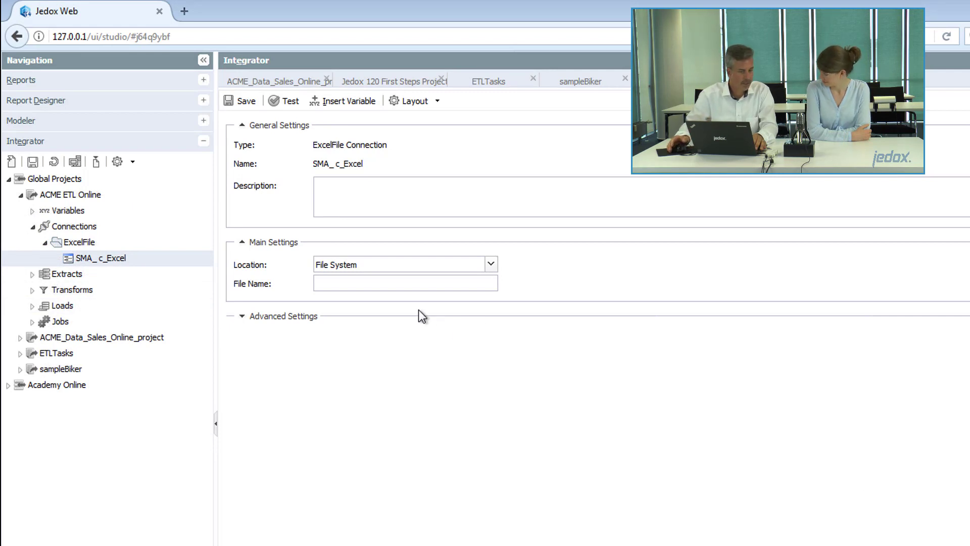
- Paste C:\ACMEDataSource\Jedox.120.ScenarioSources.xlsx into File Name and save SMA_c_Excel
{"action": "key", "text": "alt+Tab"}
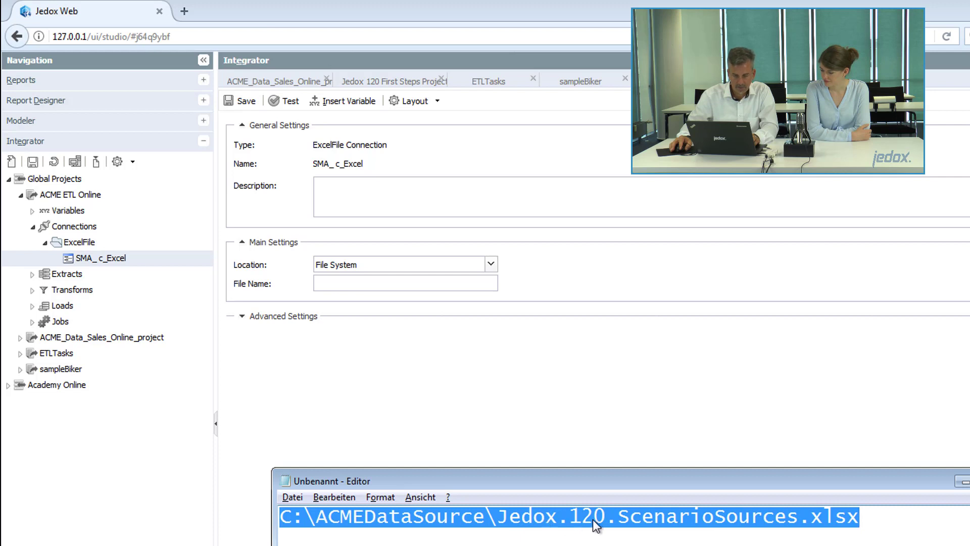
{"action": "left_click", "coordinate": [356, 289]}
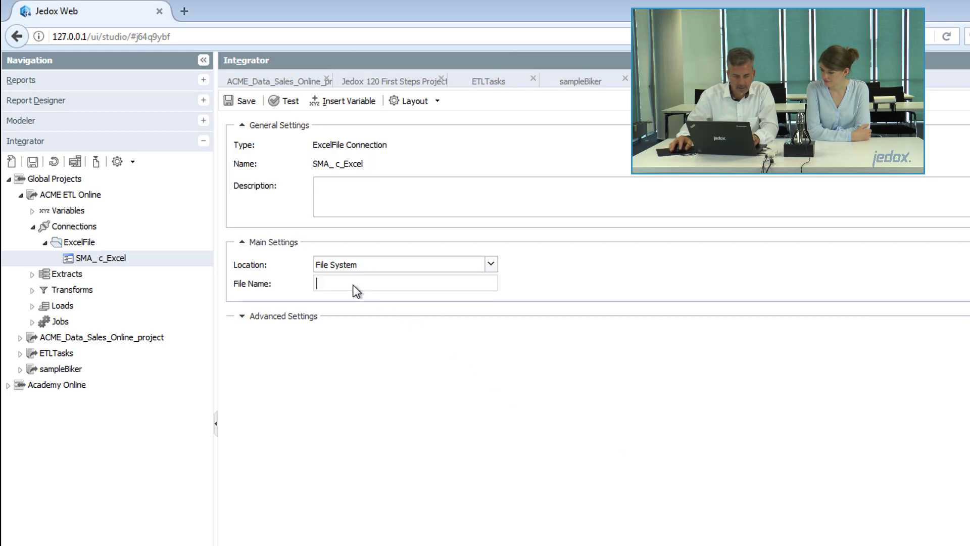
{"action": "key", "text": "ctrl+v"}
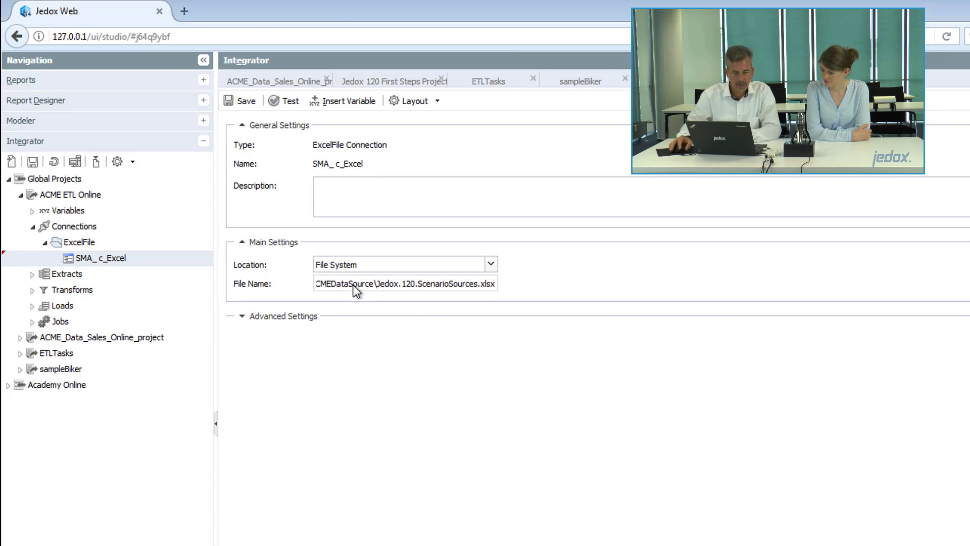
{"action": "left_click", "coordinate": [248, 101]}
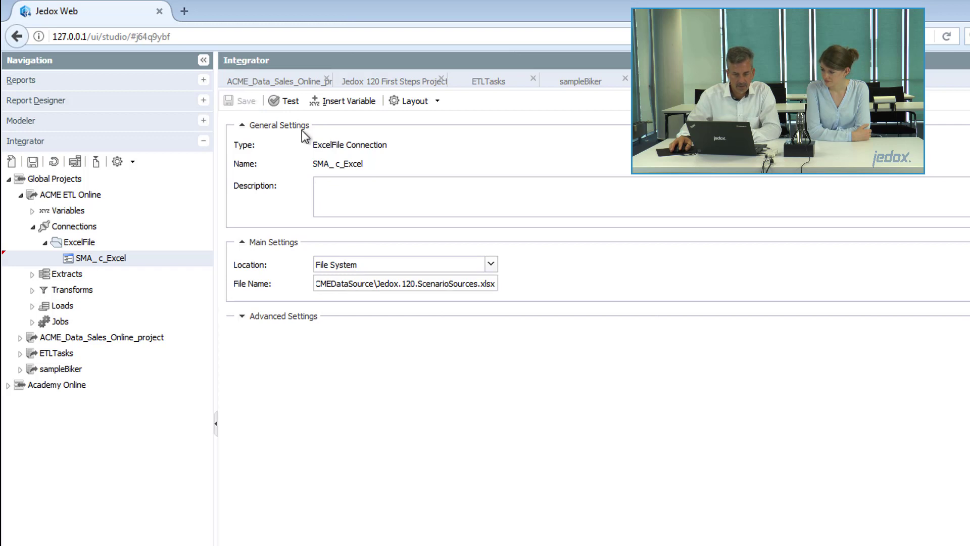
{"action": "left_click", "coordinate": [291, 101]}
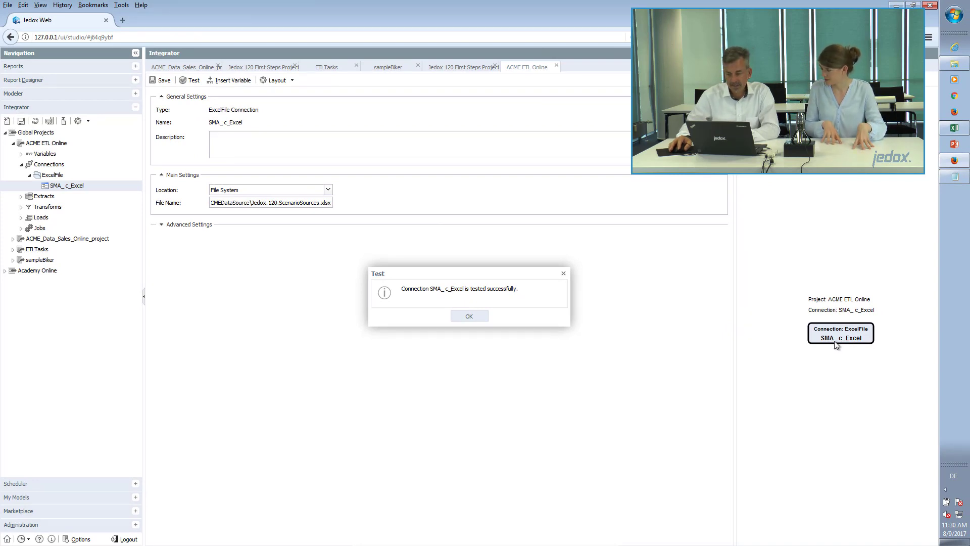
{"action": "left_click", "coordinate": [469, 316]}
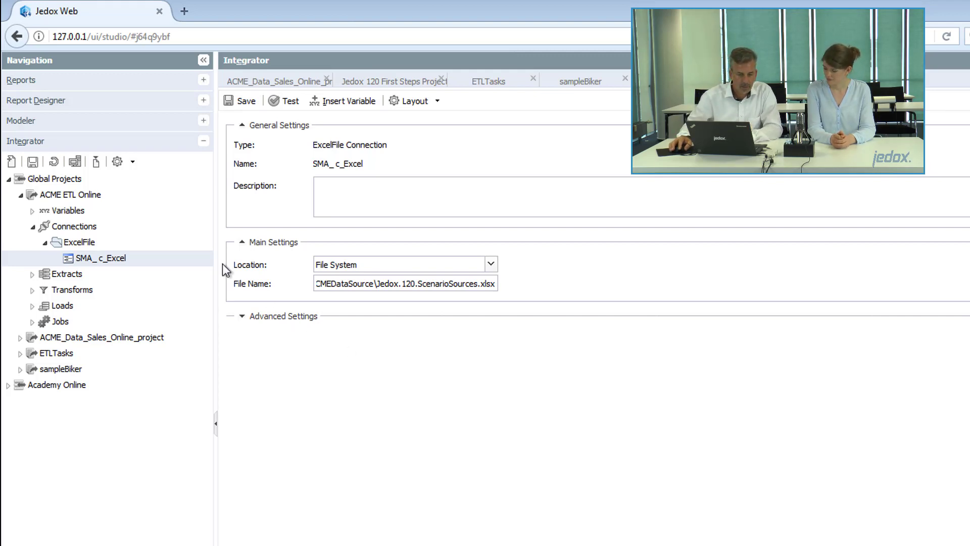
- Start a new Jedox-type connection under Connections, naming it SMA_c_OLAP
{"action": "right_click", "coordinate": [80, 228]}
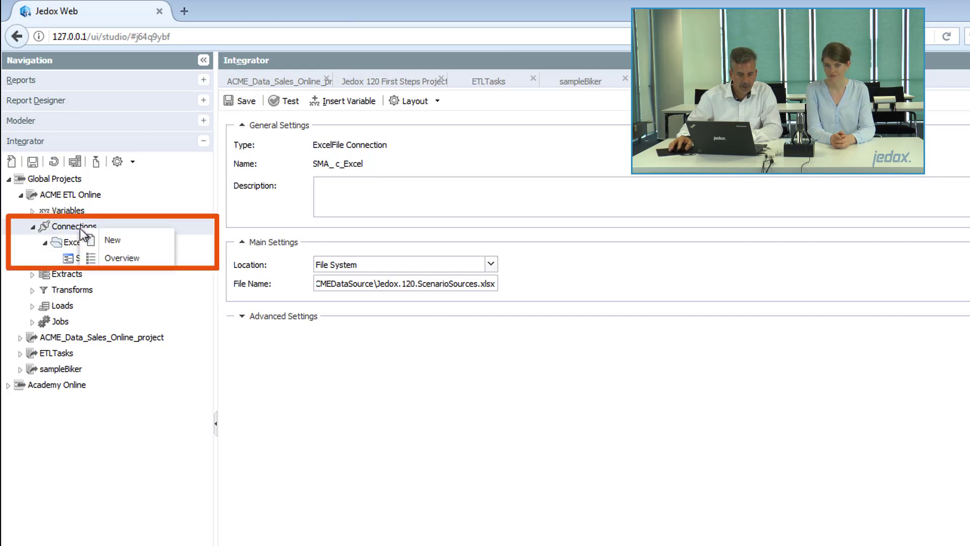
{"action": "left_click", "coordinate": [145, 237]}
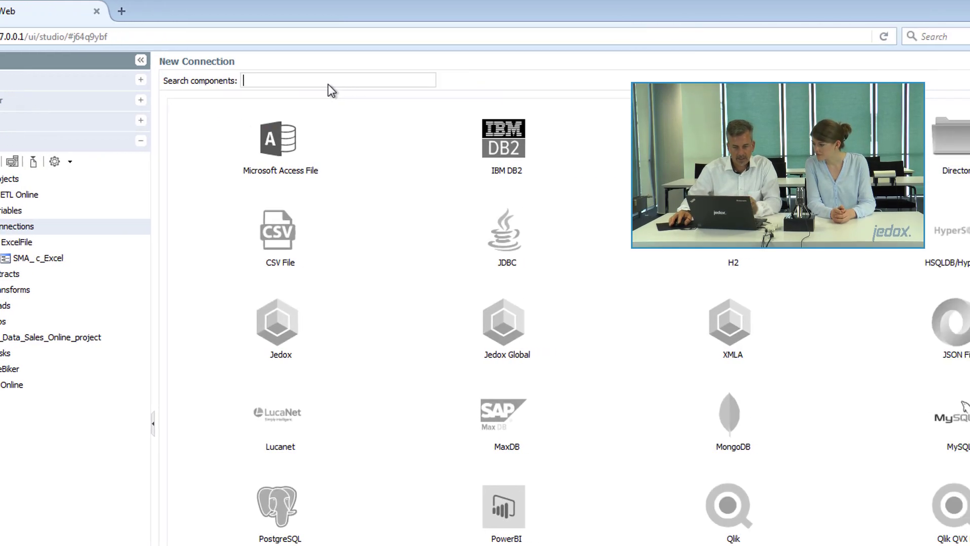
{"action": "left_click", "coordinate": [390, 81]}
{"action": "type", "text": "Jedox"}
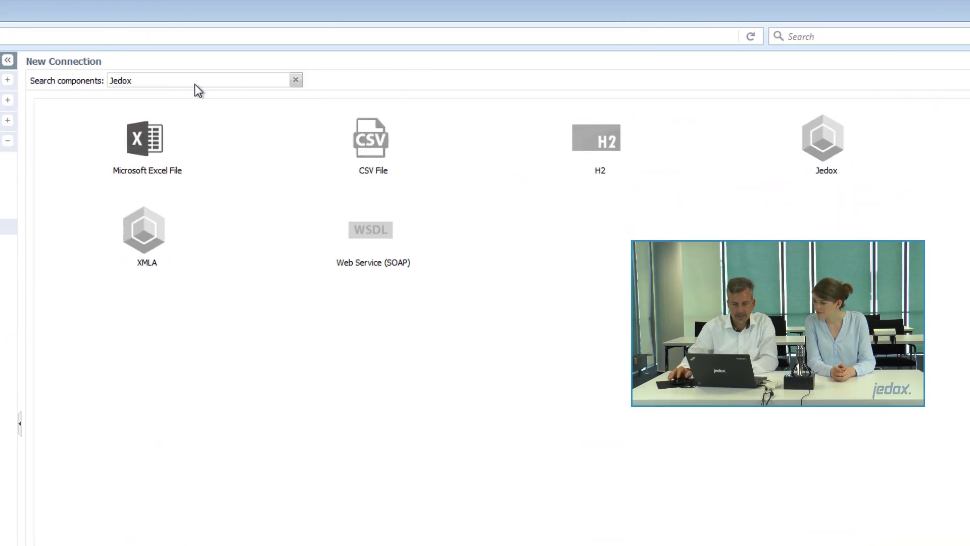
{"action": "left_click", "coordinate": [821, 139]}
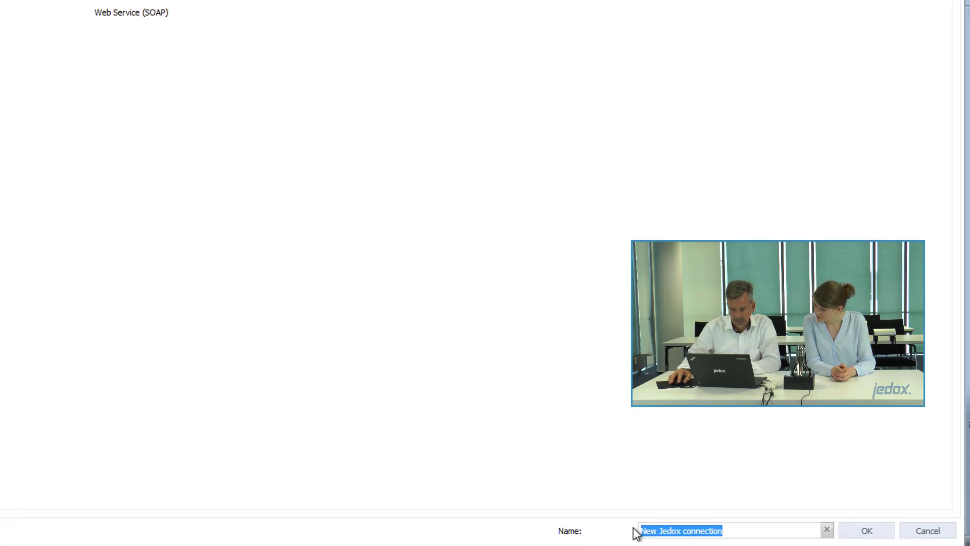
{"action": "type", "text": "SM"}
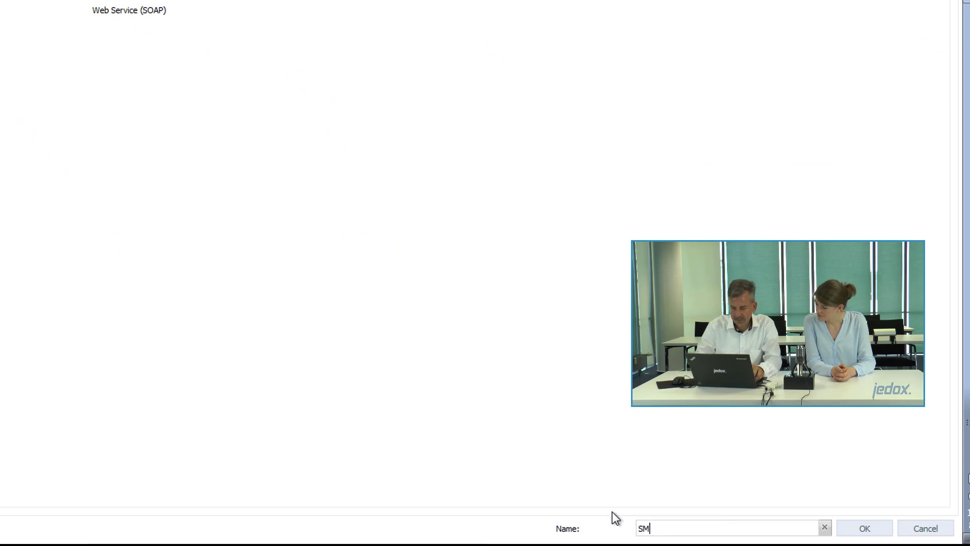
{"action": "type", "text": "A_"}
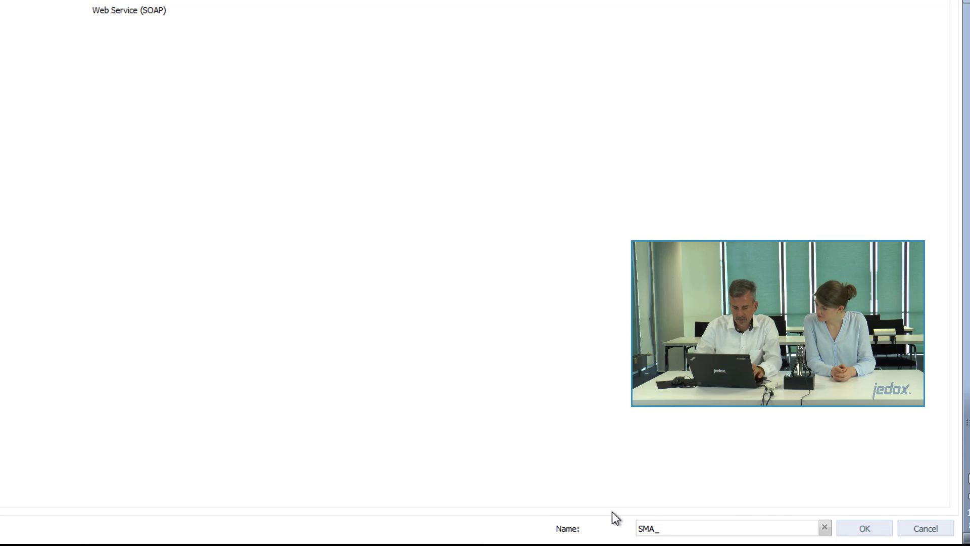
{"action": "type", "text": "c_OLAP"}
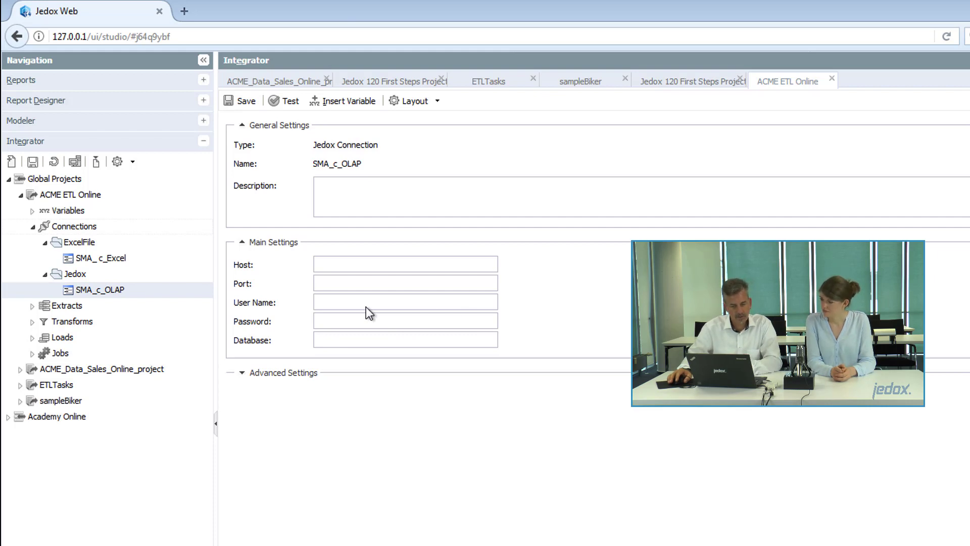
- Set SMA_c_OLAP's host to 127.0.0.1 and port to 7777, and enter the login user name and password
{"action": "left_click", "coordinate": [330, 264]}
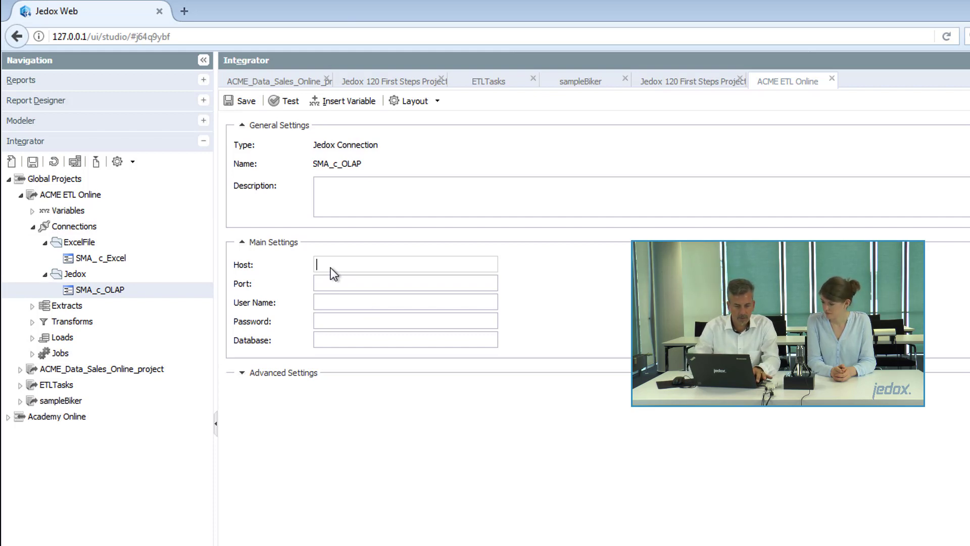
{"action": "type", "text": "127"}
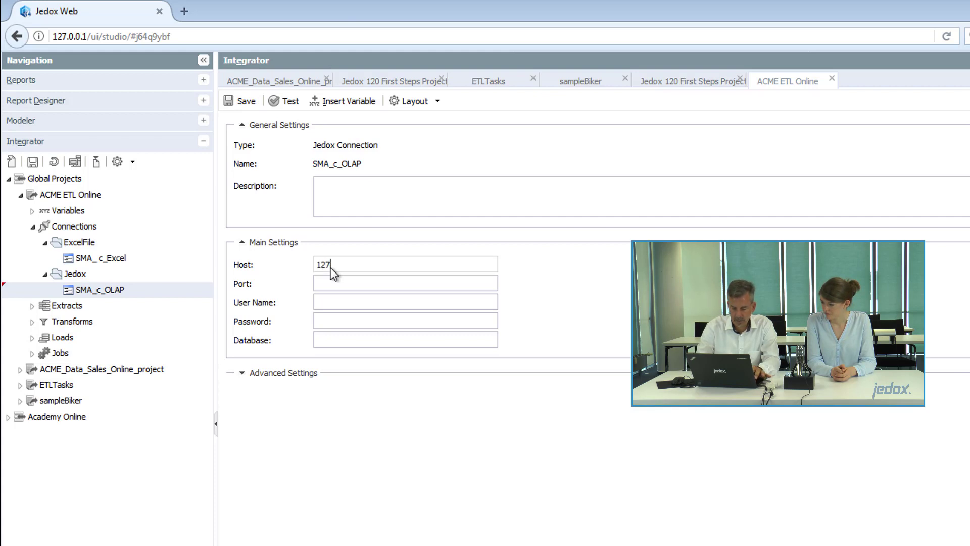
{"action": "type", "text": ".0.0"}
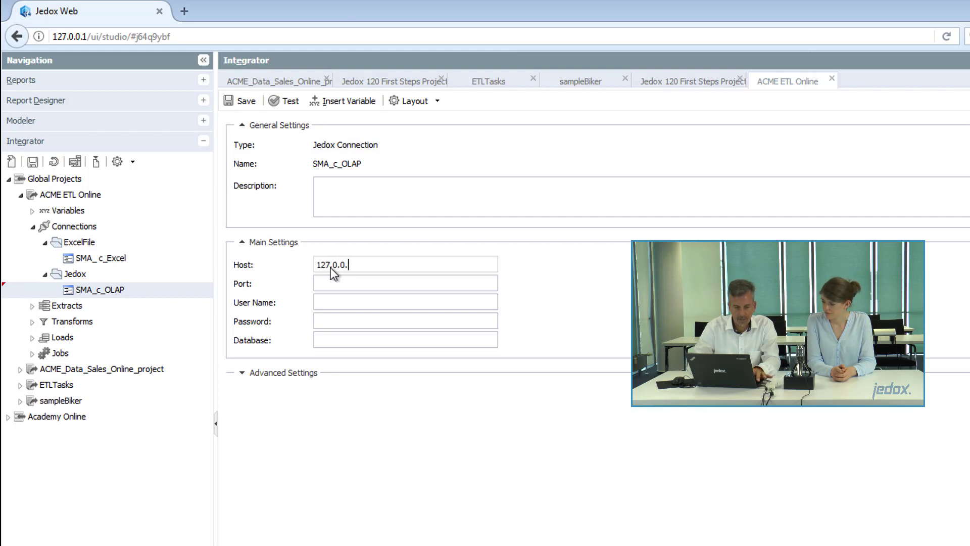
{"action": "type", "text": ".1"}
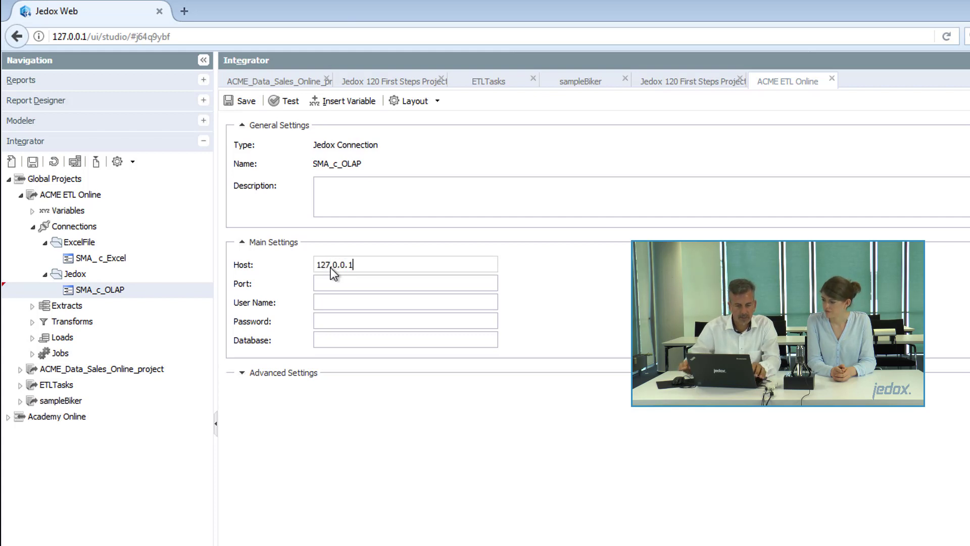
{"action": "left_click", "coordinate": [360, 283]}
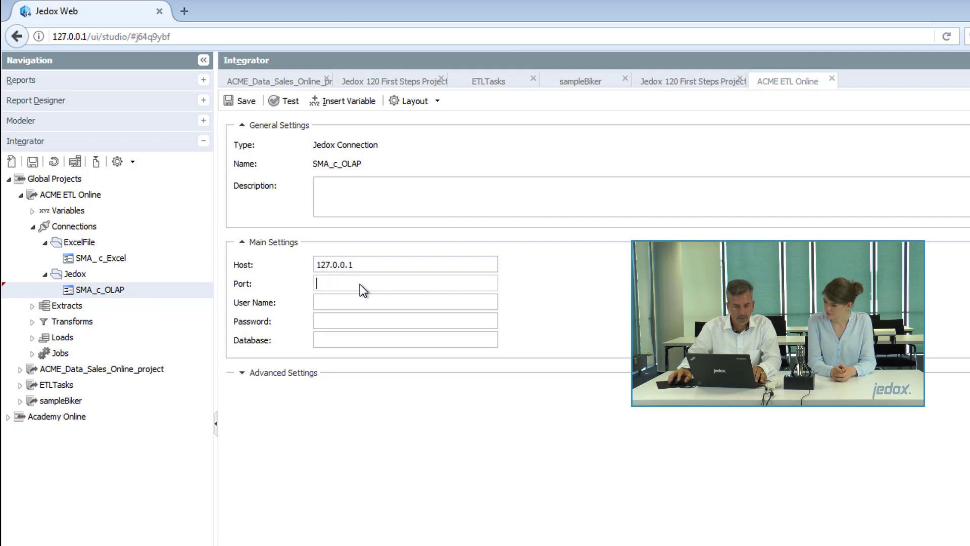
{"action": "type", "text": "7777"}
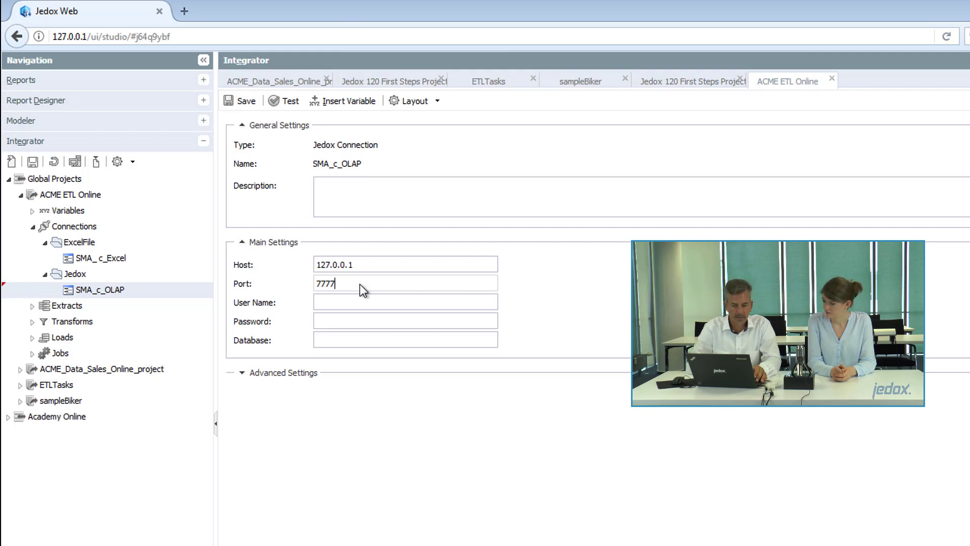
{"action": "key", "text": "Tab"}
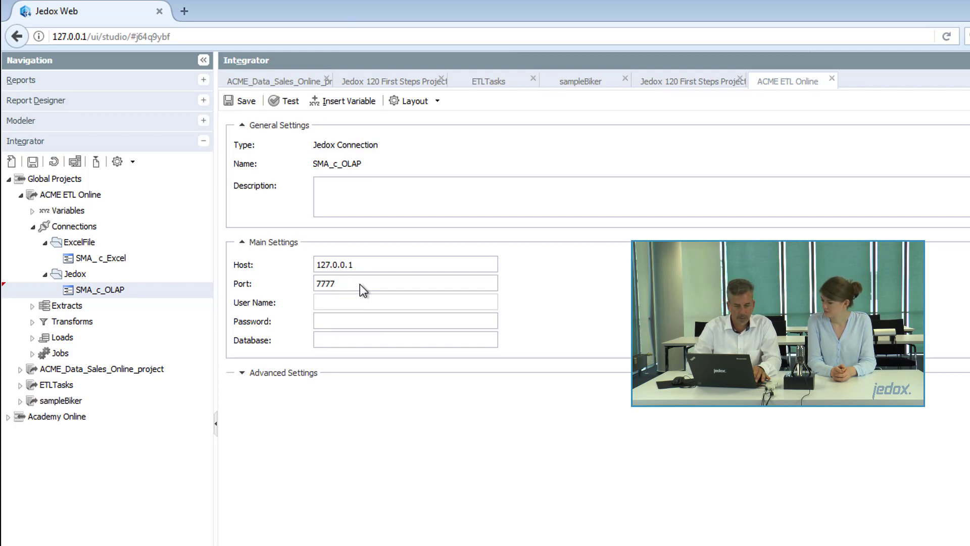
{"action": "type", "text": "admin"}
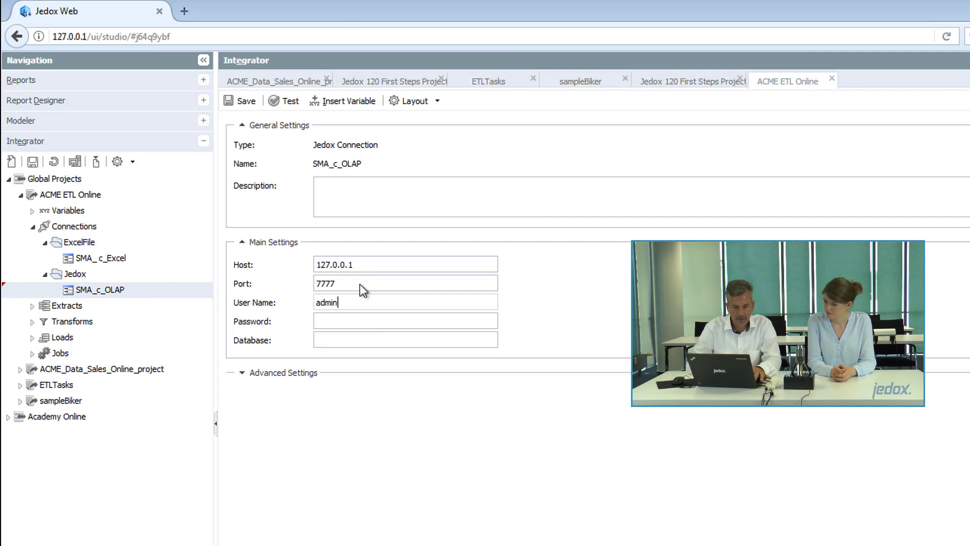
{"action": "key", "text": "Tab"}
{"action": "type", "text": "admin"}
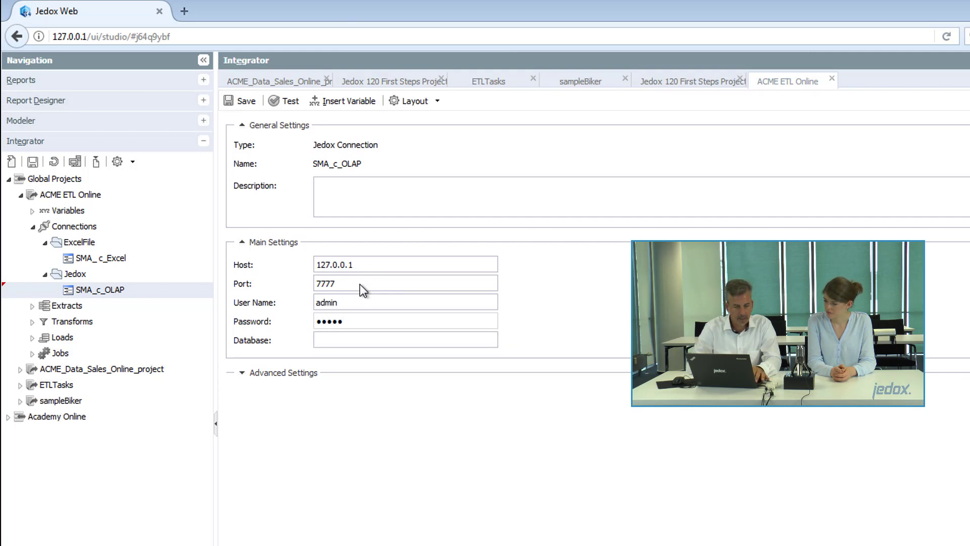
{"action": "key", "text": "Tab"}
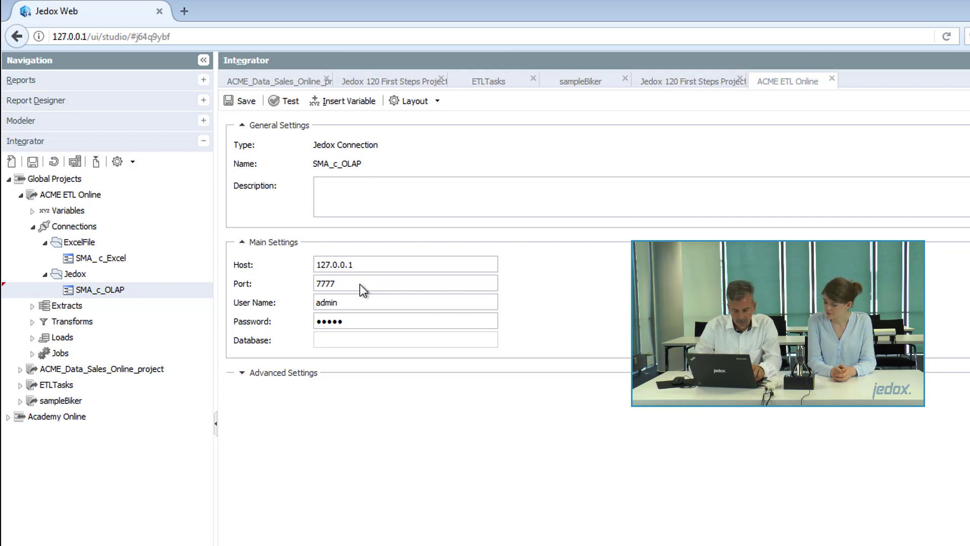
- Enter ACME_Data_ETL_Online in SMA_c_OLAP's Database field
{"action": "type", "text": "ACME_"}
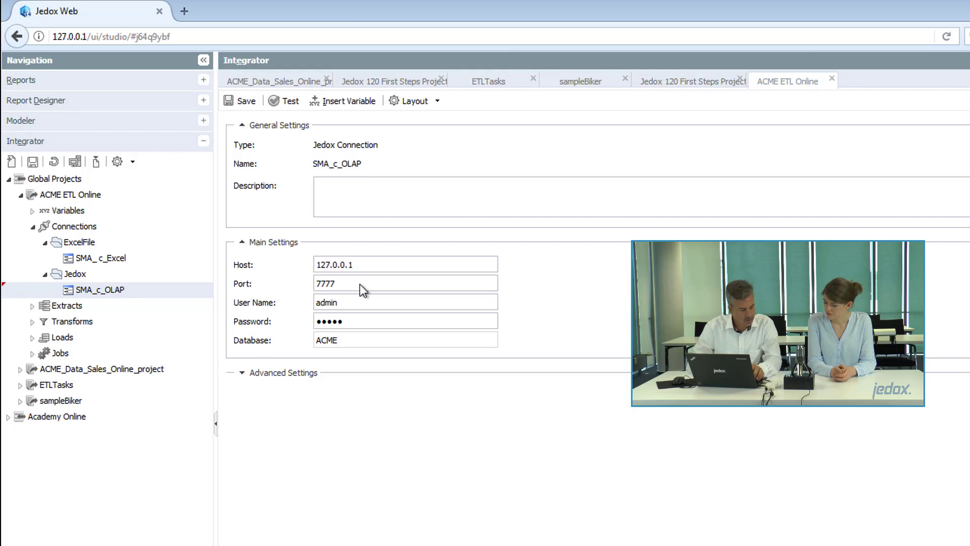
{"action": "type", "text": "a"}
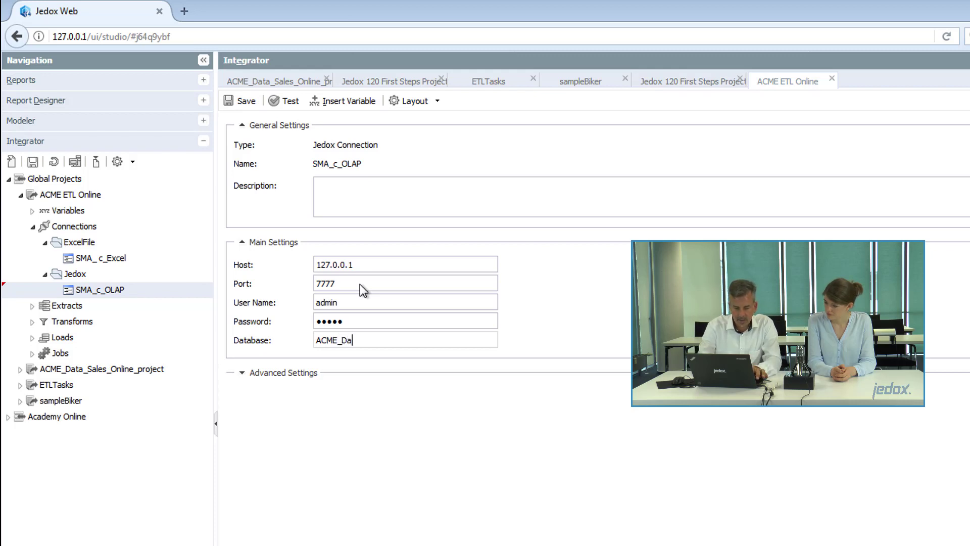
{"action": "type", "text": "ta_ETL_"}
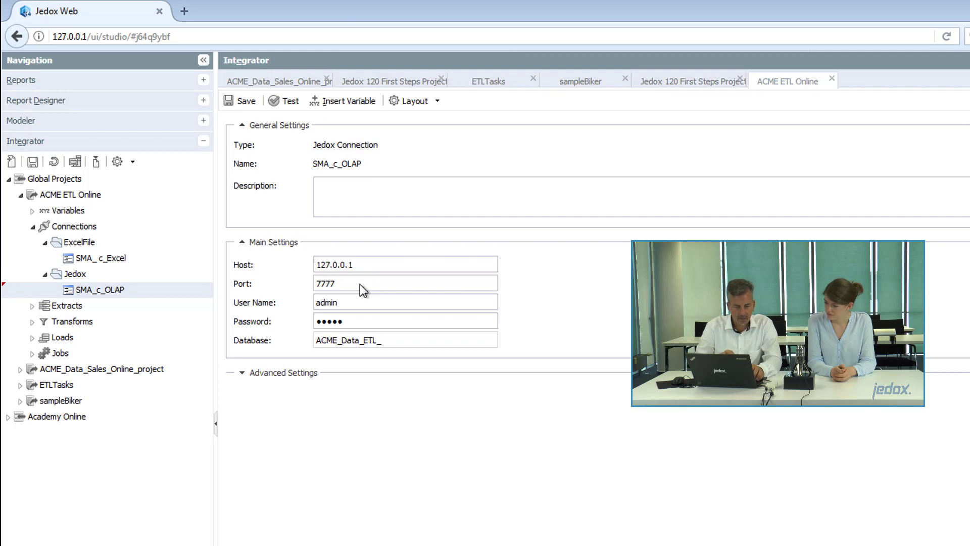
{"action": "type", "text": "Online"}
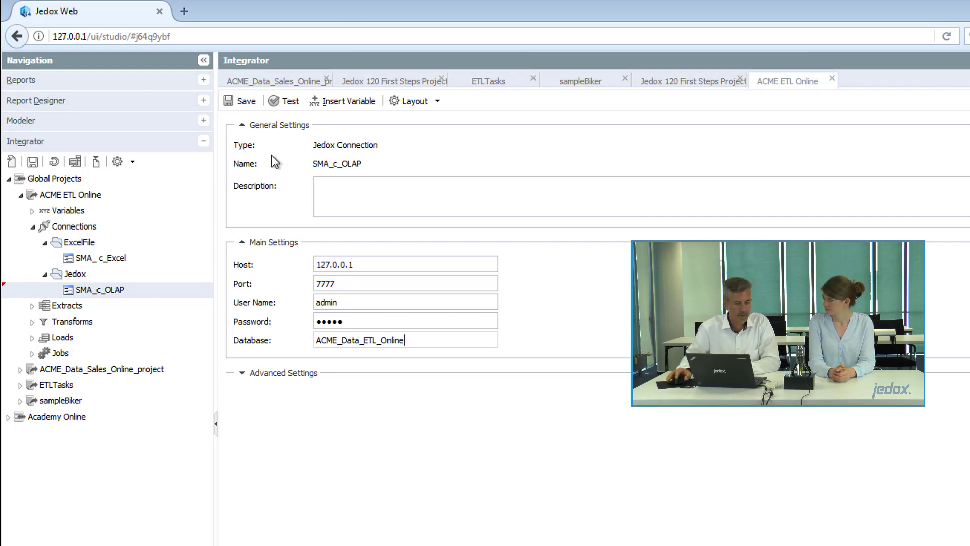
- Save and test SMA_c_OLAP, dismissing the warning that ACME_Data_ETL_Online doesn't exist yet
{"action": "left_click", "coordinate": [241, 101]}
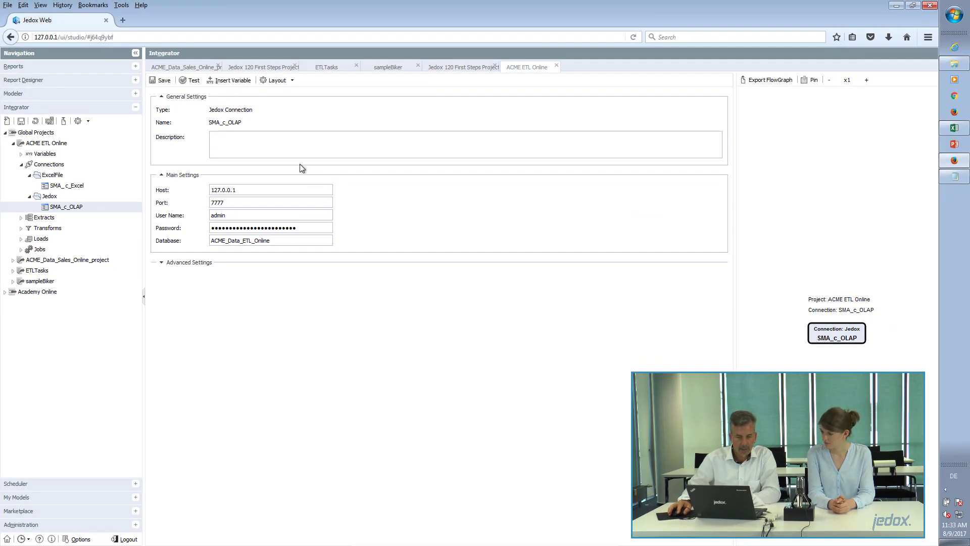
{"action": "left_click", "coordinate": [193, 81]}
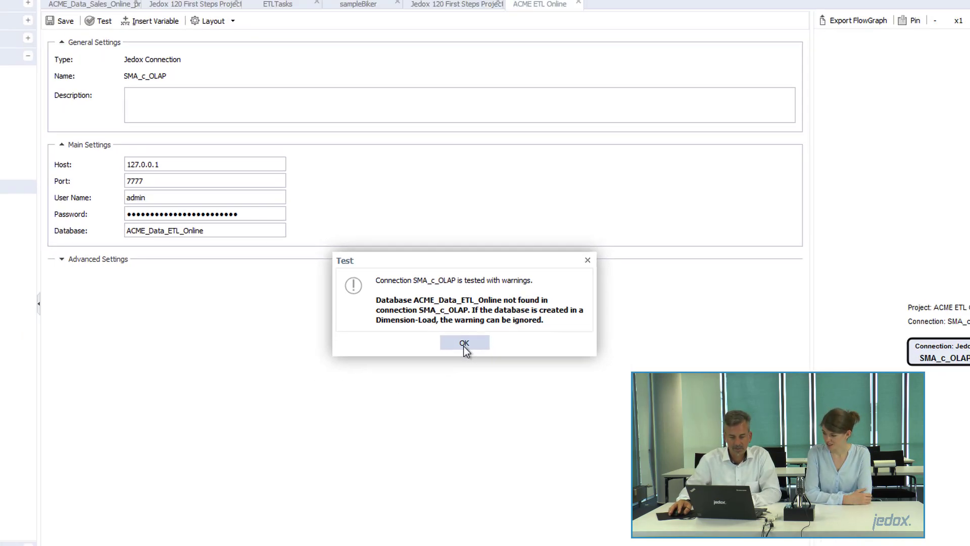
{"action": "left_click", "coordinate": [463, 347]}
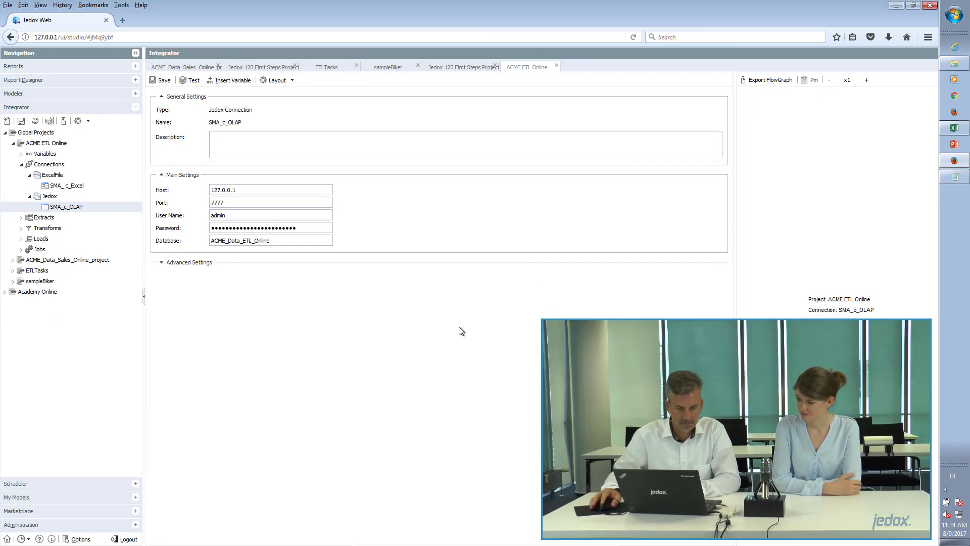